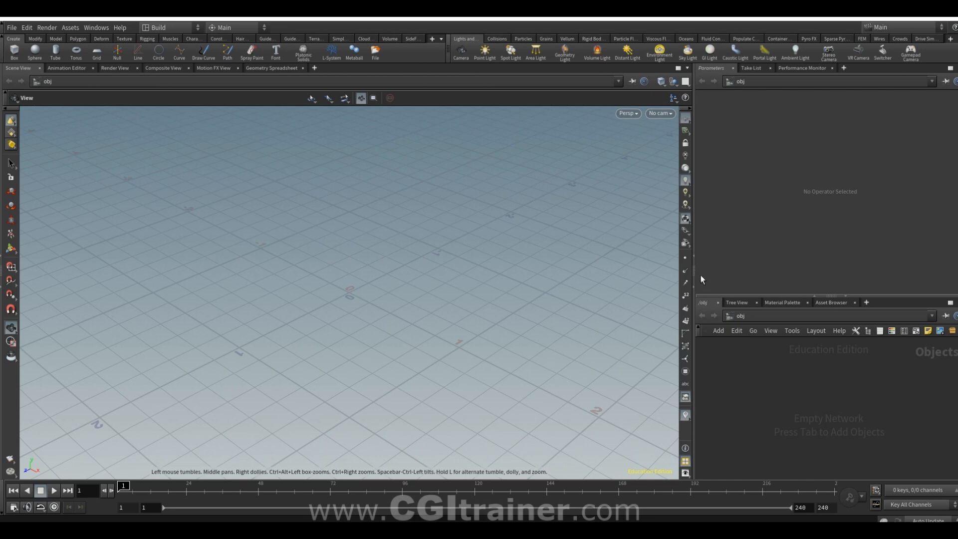
Step: Widen the parameter and network area, create a Geometry object, and enter its network
drag(696, 268, 477, 269)
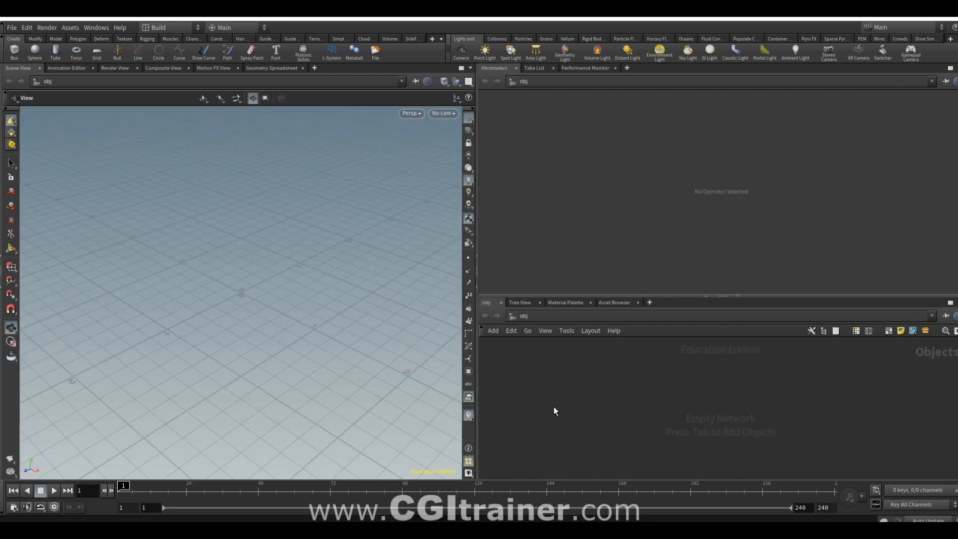
key(Tab)
text(geo)
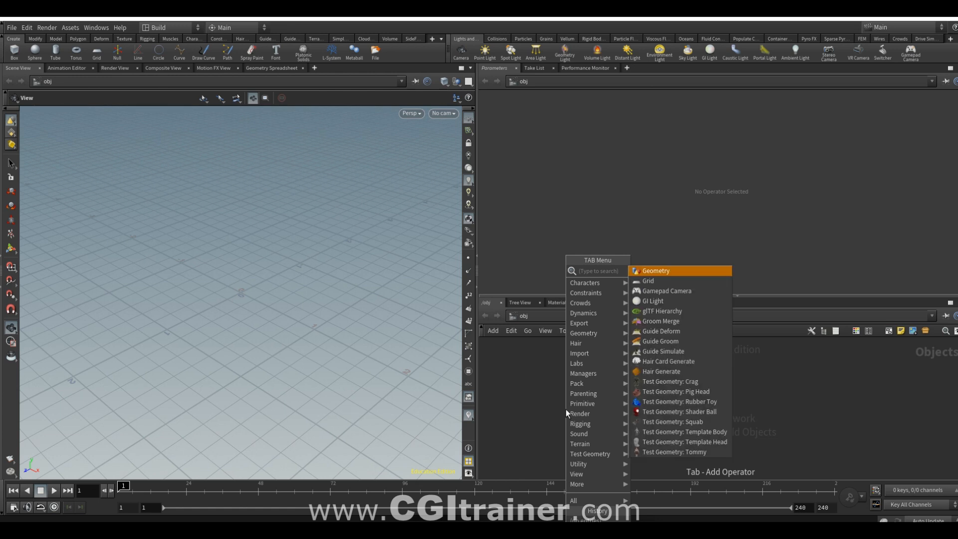
key(Return)
double_click(654, 379)
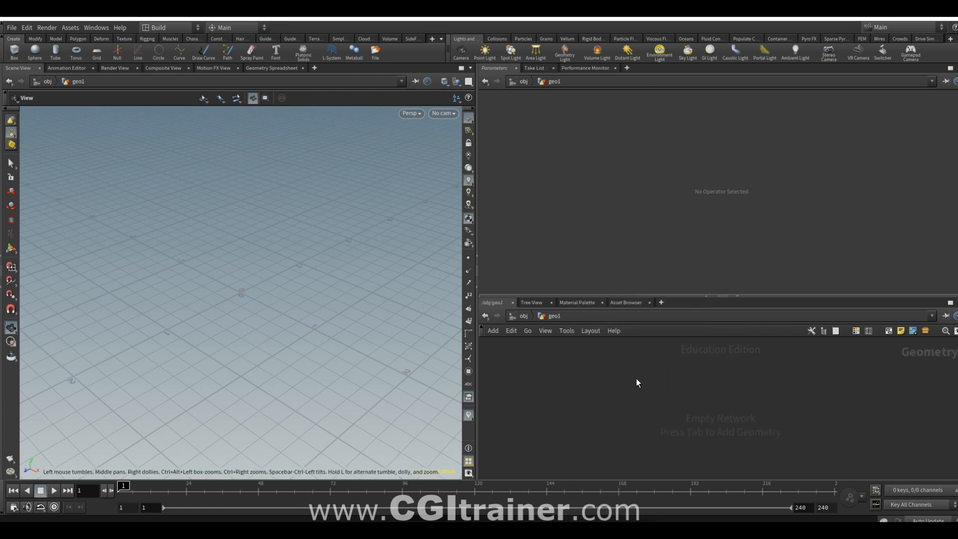
Step: Place three Labs OBJ Importer nodes side by side in the geo1 network
key(Tab)
text(labs impo)
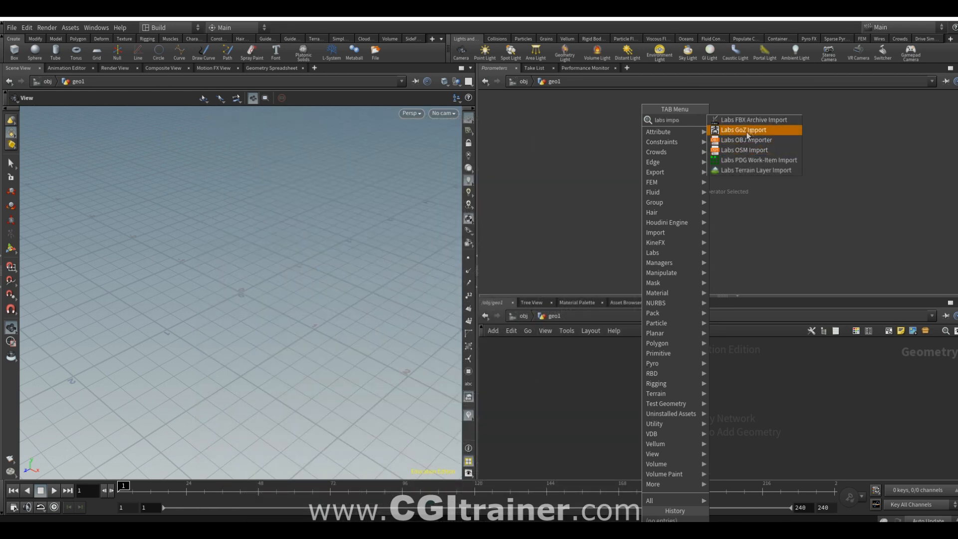
click(746, 140)
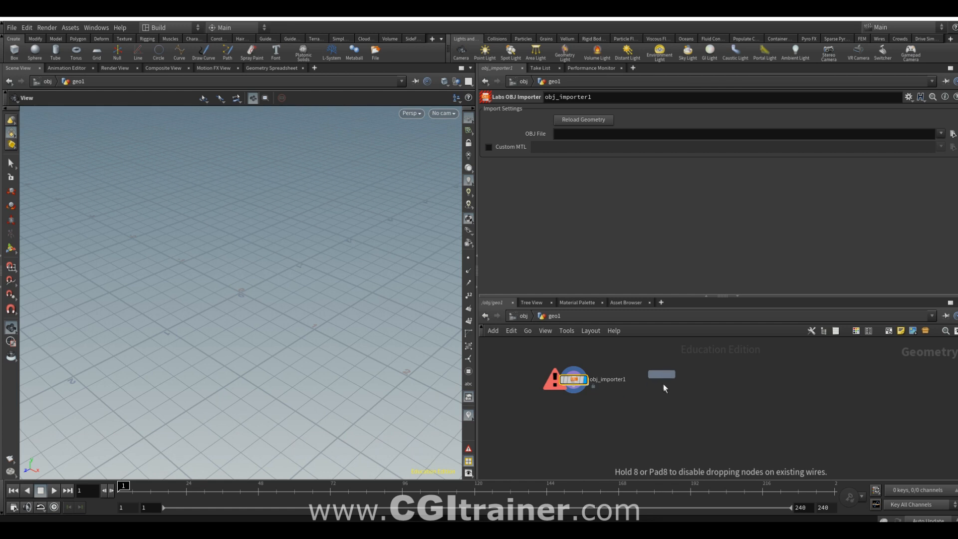
click(645, 378)
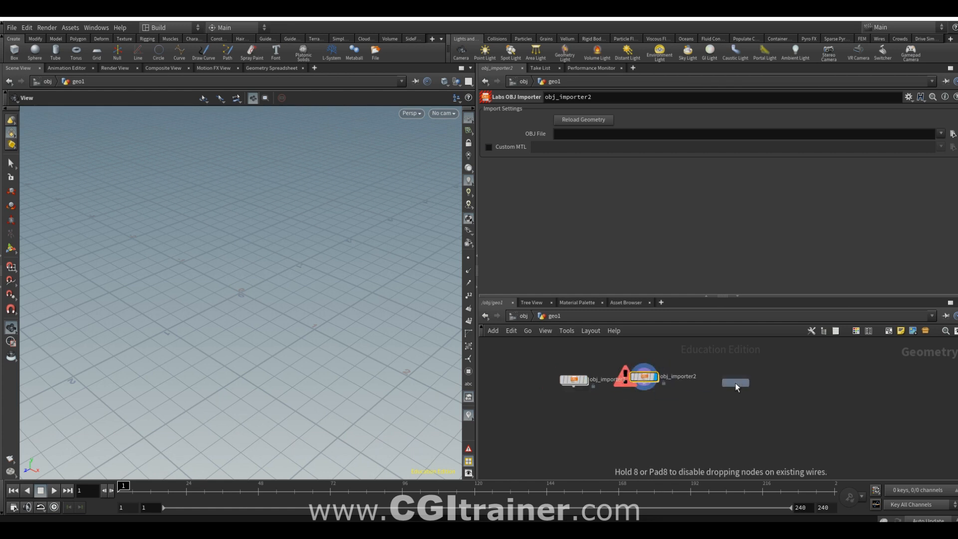
click(735, 383)
Step: Load Lowpoly_tree_sample.obj, medieval house.obj and Simple tree.obj into the first, second and third OBJ importers respectively
click(574, 379)
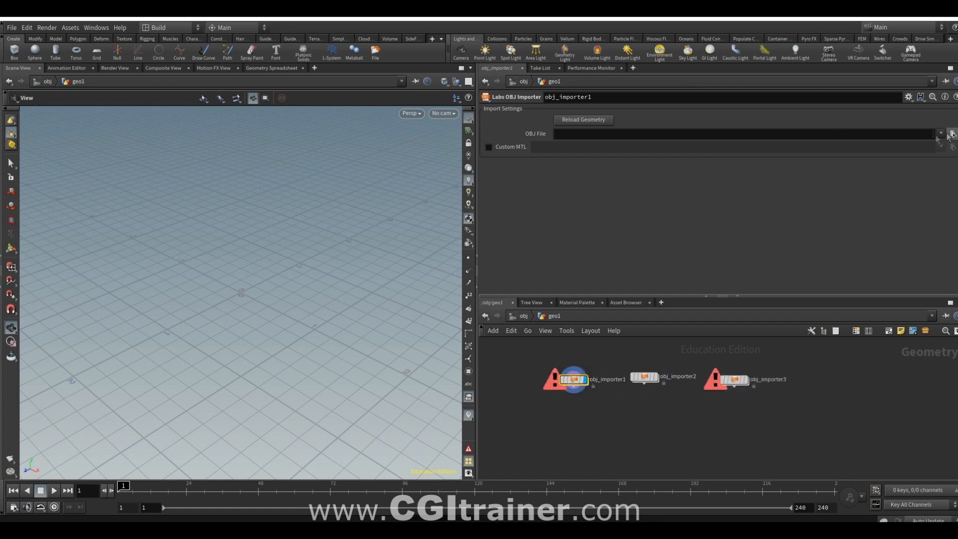
click(952, 134)
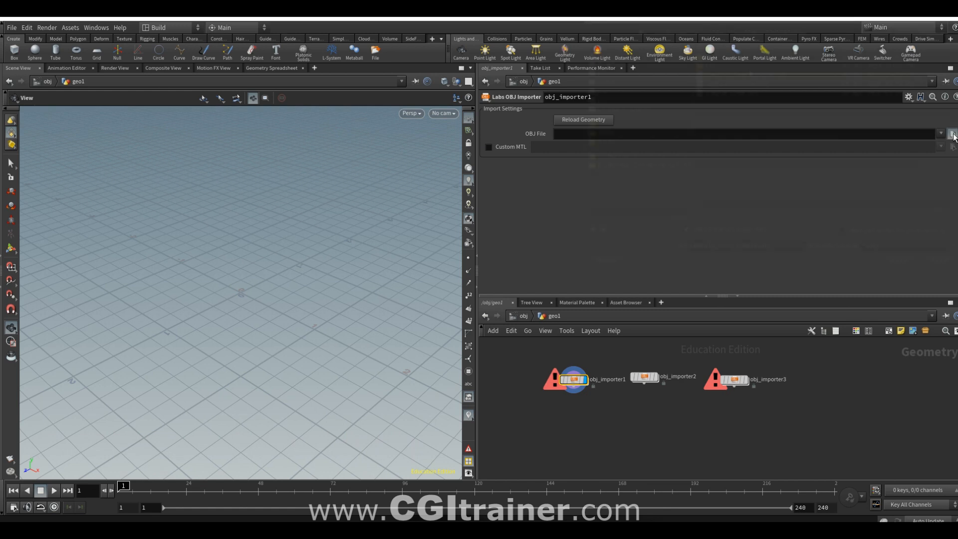
click(785, 75)
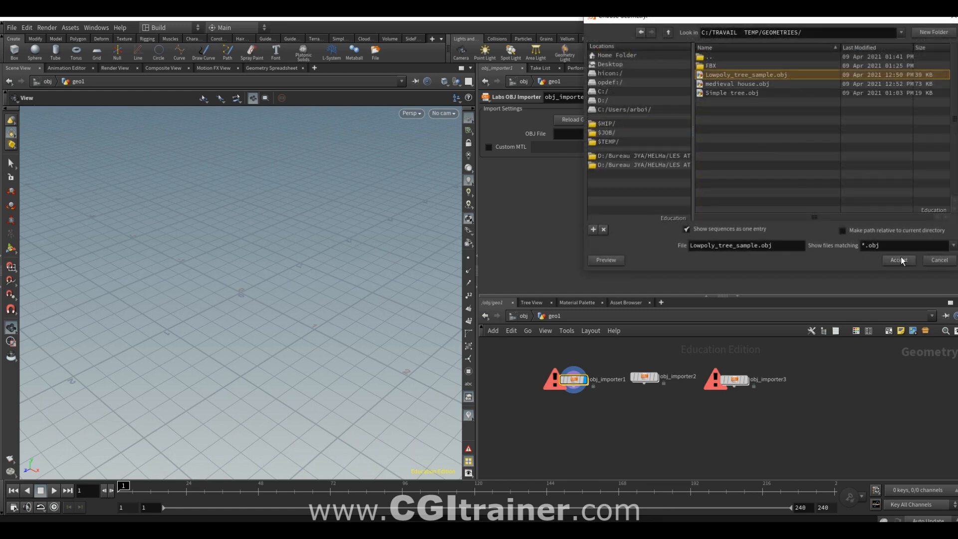
click(899, 260)
click(645, 376)
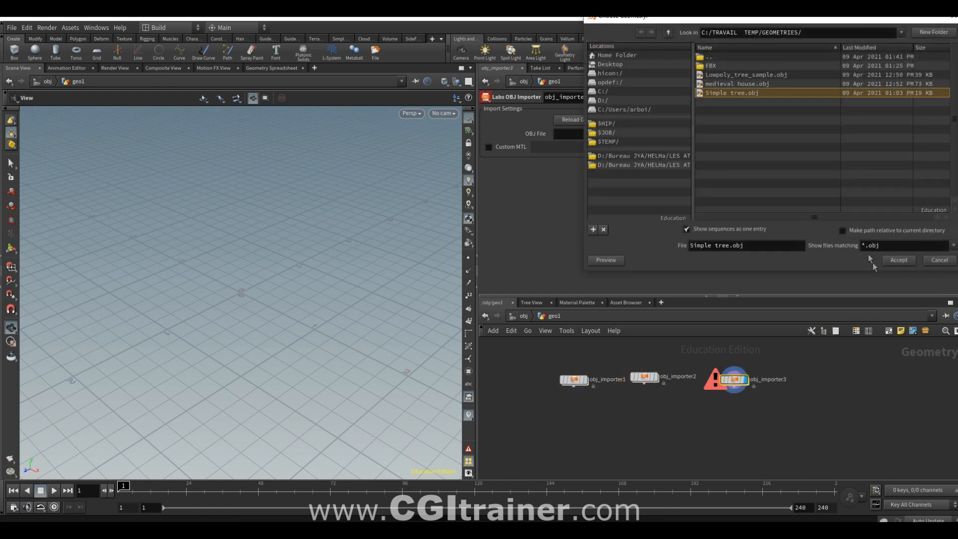
click(873, 262)
Step: Read the warning details of the third OBJ importer in its node info
click(719, 381)
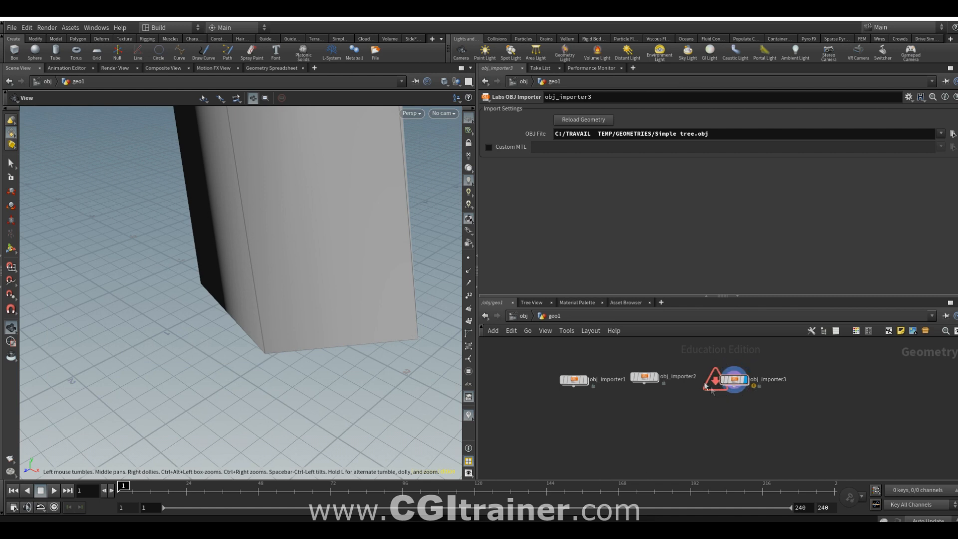
click(714, 379)
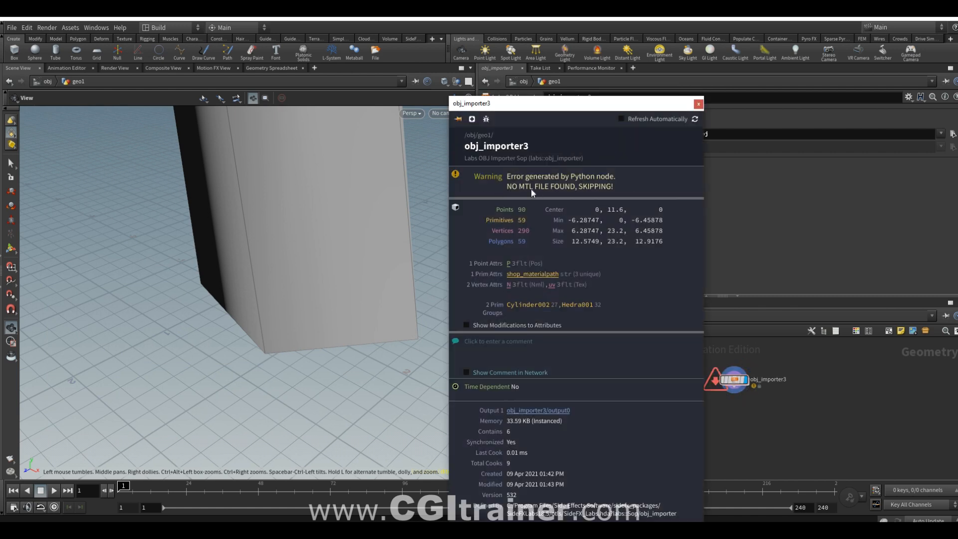
click(698, 104)
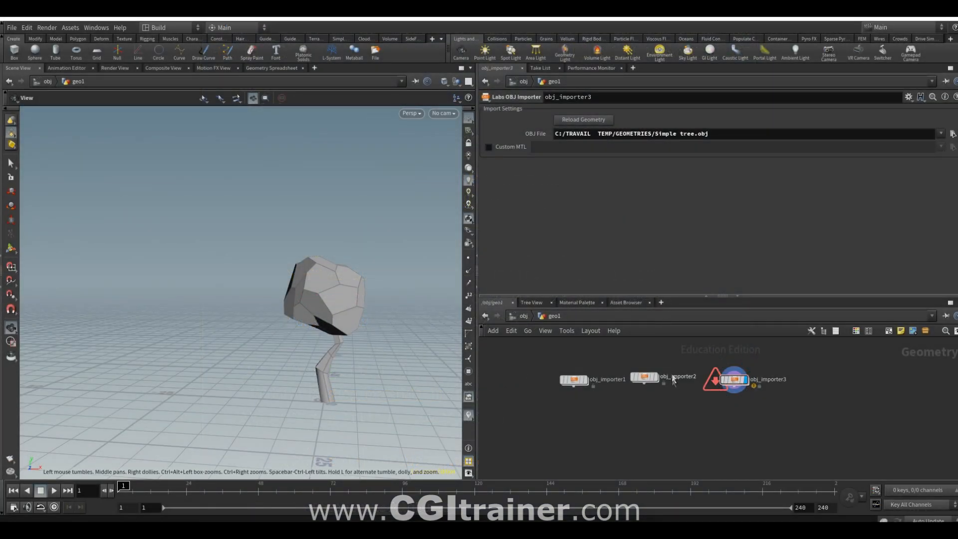
Step: Display the models of the second and first OBJ importers in turn and view them in the scene
click(655, 378)
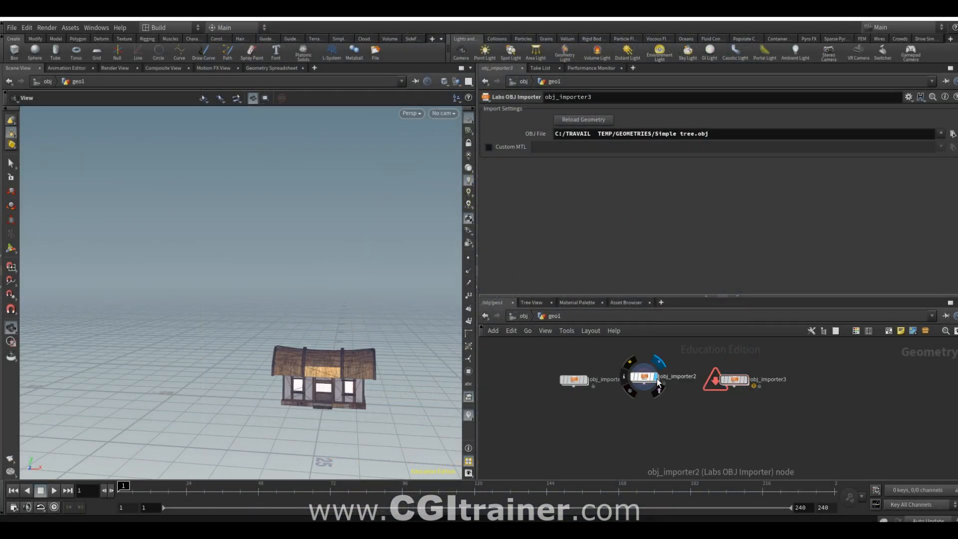
drag(381, 387, 396, 398)
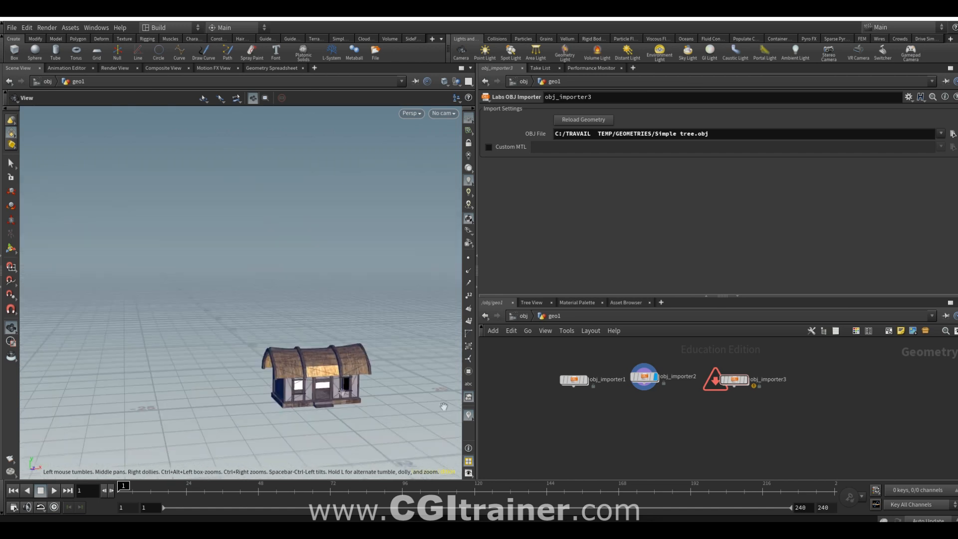
click(588, 380)
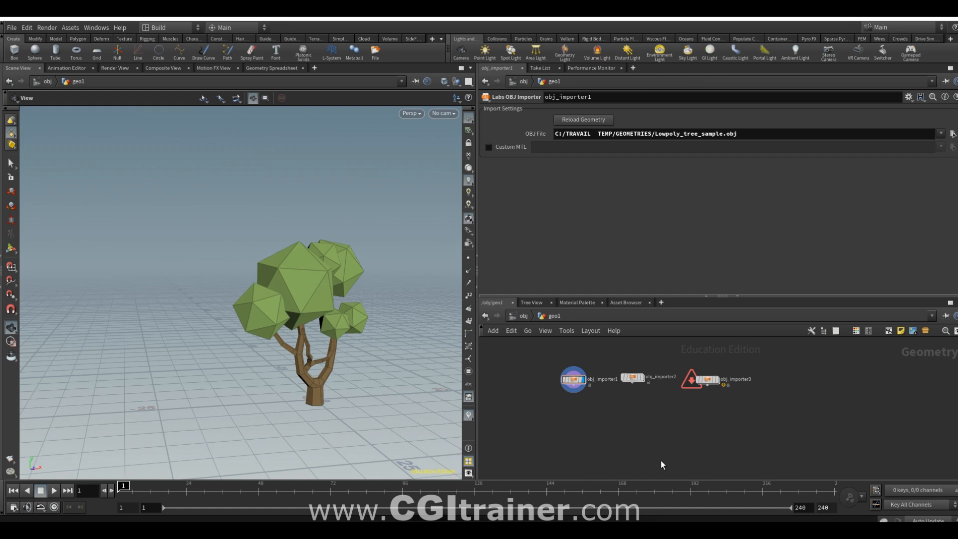
Step: Add a Merge node, connect all three OBJ importers to it, and display the merged result
key(Tab)
text(me)
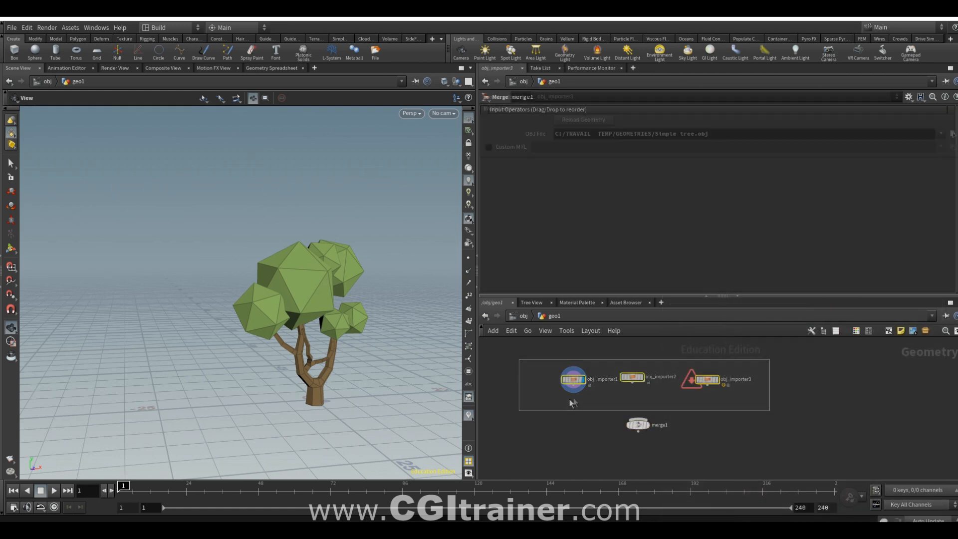
drag(573, 386, 636, 424)
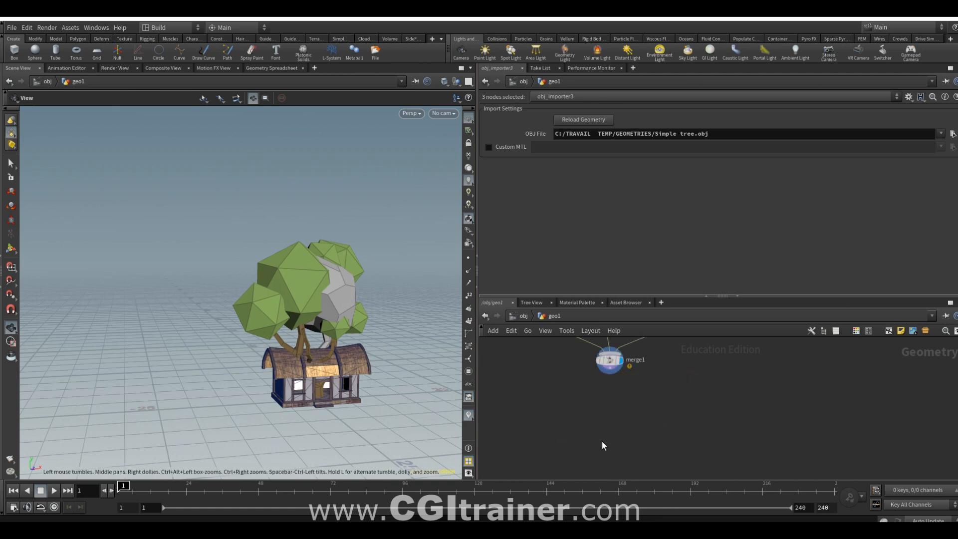
Step: Add a Labs Align and Distribute node below the merge and display its result in the scene
key(Tab)
text(labs al)
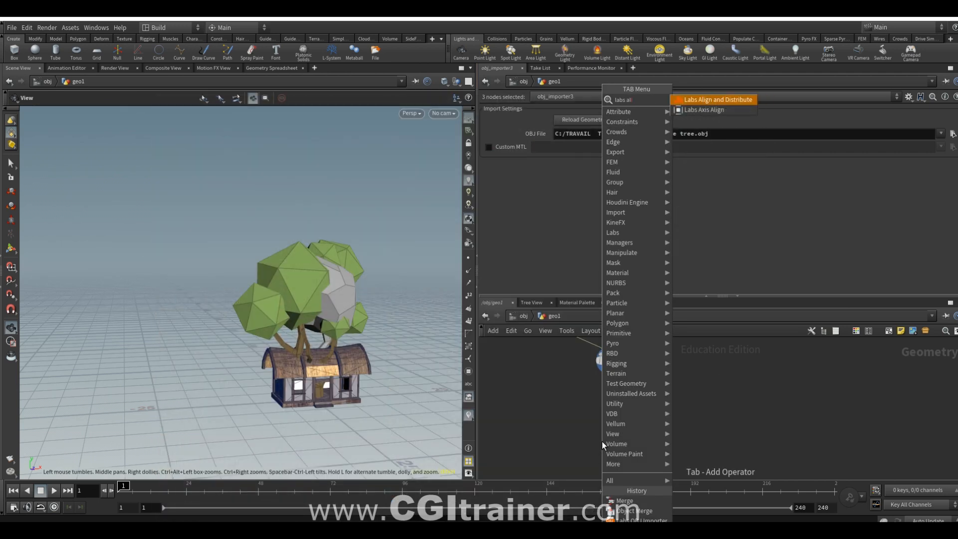
click(722, 101)
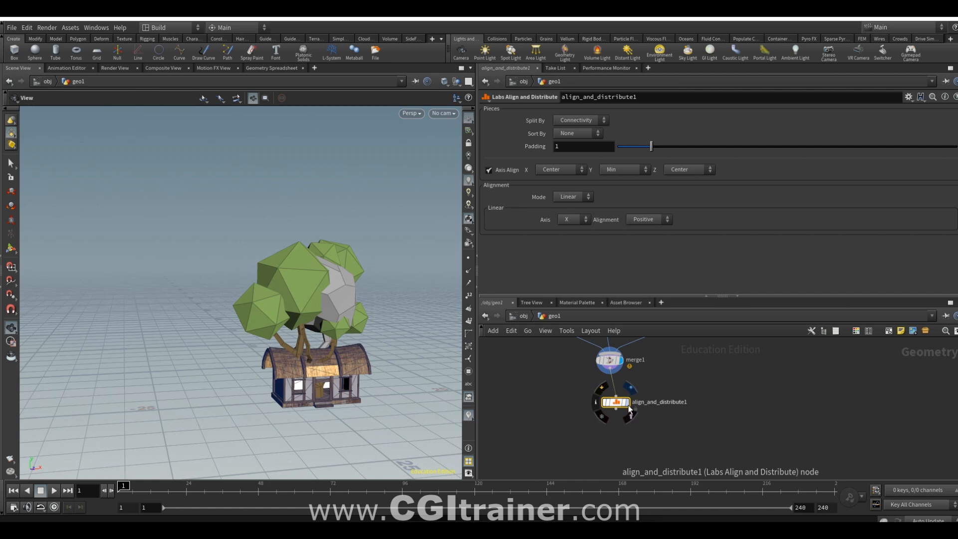
drag(235, 314, 122, 356)
scroll(314, 351, down, 3)
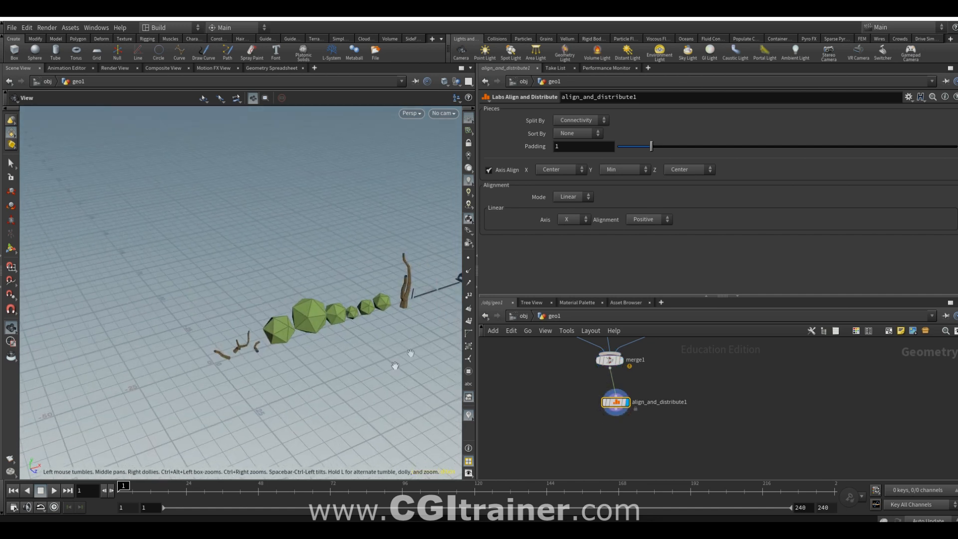
middle_drag(394, 366, 259, 349)
scroll(272, 348, down, 3)
drag(277, 348, 313, 335)
Step: Make room below the importers and insert a Pack node between the first OBJ importer and the merge
middle_drag(523, 400, 524, 487)
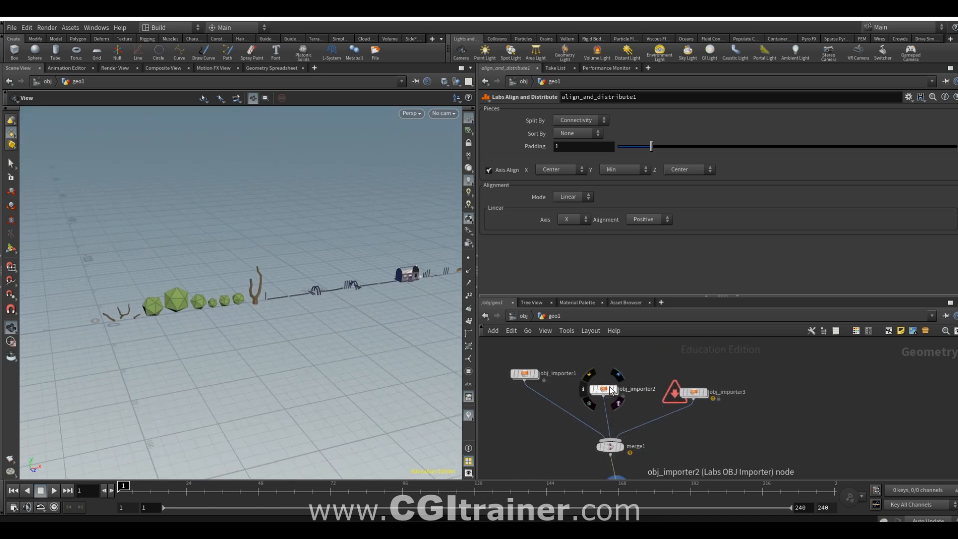
key(l)
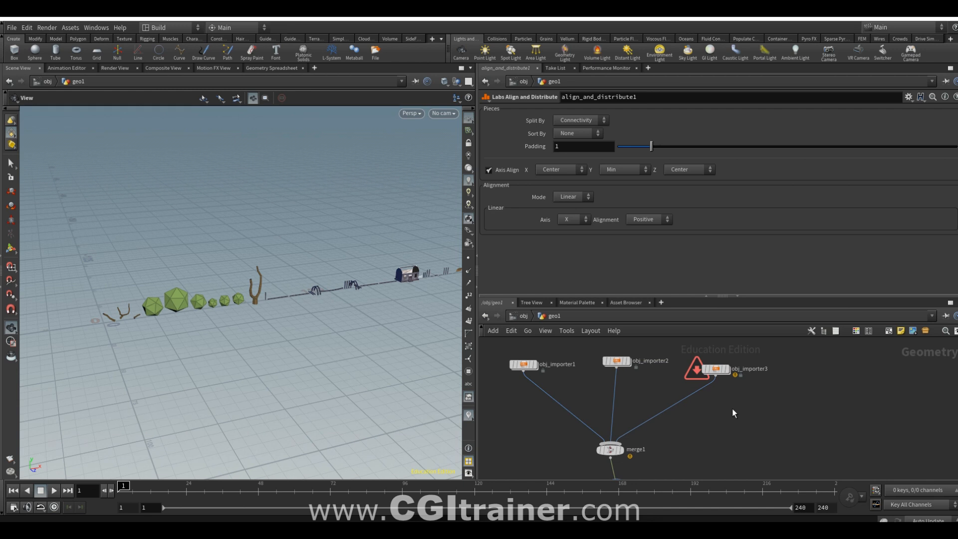
key(Tab)
text(pack)
key(Return)
click(554, 398)
Step: Copy the Pack node into the connections from the second and third OBJ importers to the merge
key(ctrl+c)
key(ctrl+v)
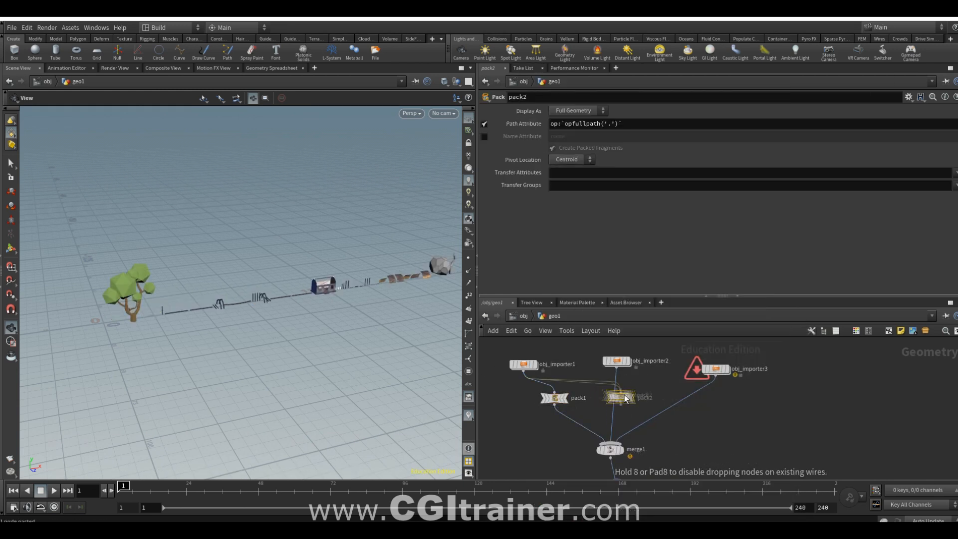
click(611, 394)
key(ctrl+v)
click(679, 406)
key(h)
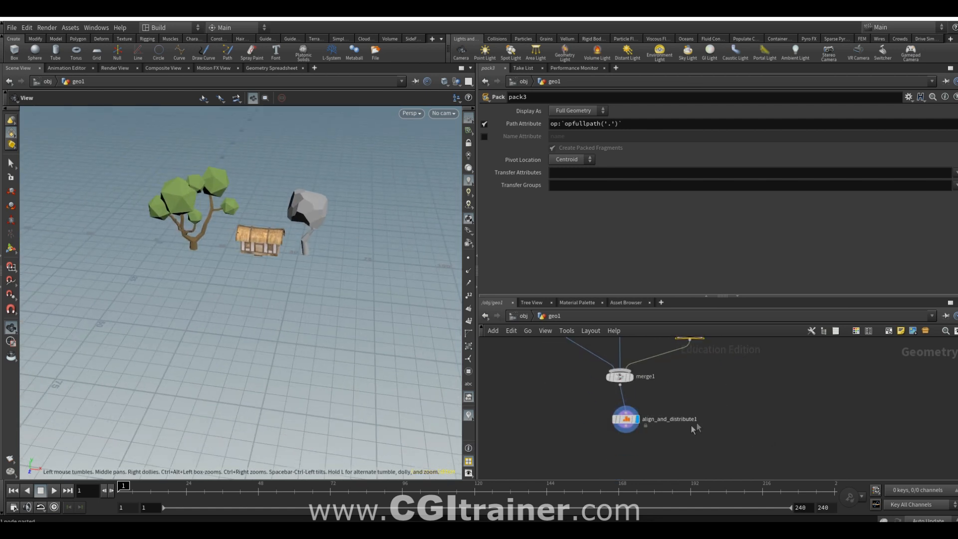
Step: Set the Padding of the Align and Distribute node to 6.29
click(632, 421)
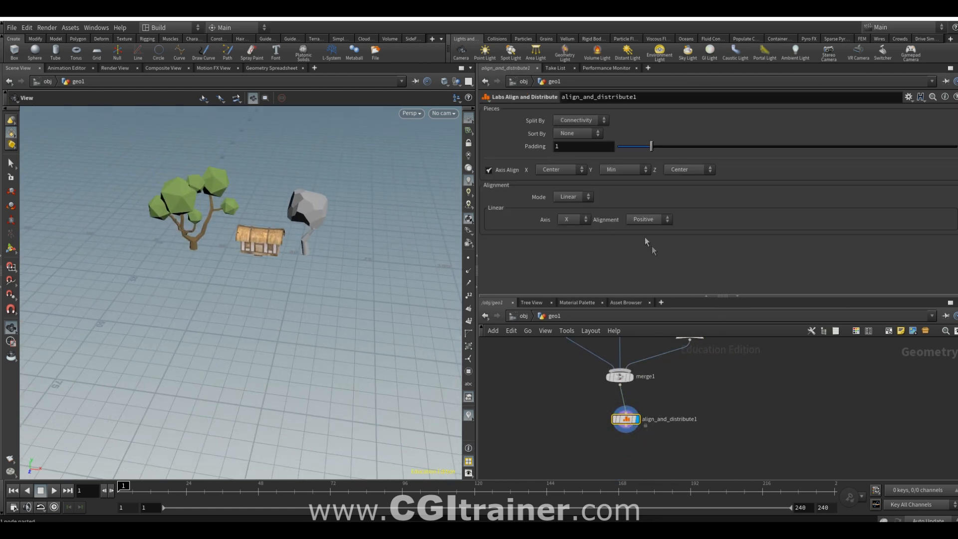
drag(651, 147, 715, 146)
drag(774, 167, 831, 167)
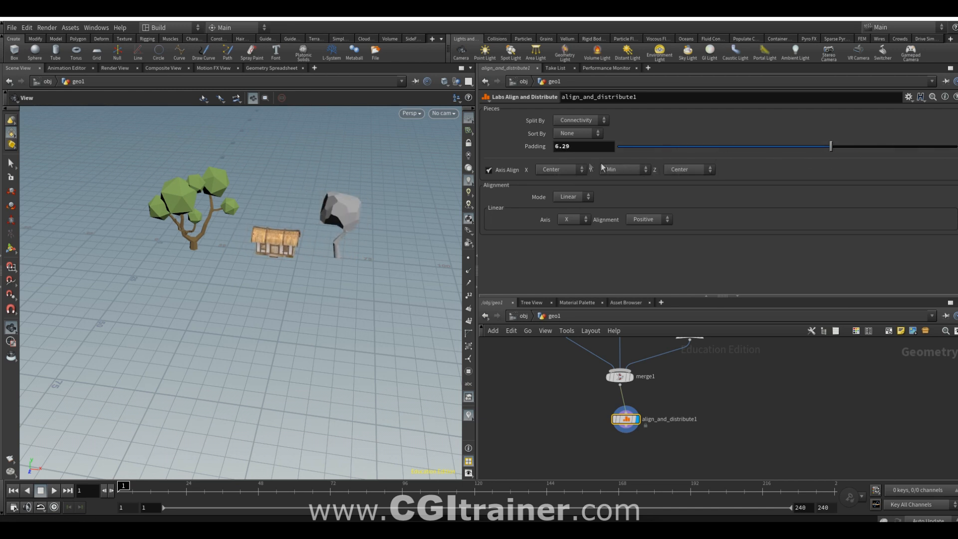
Step: Set the Axis Align options to Min for X, No Change for Y and Max for Z
click(559, 167)
click(553, 199)
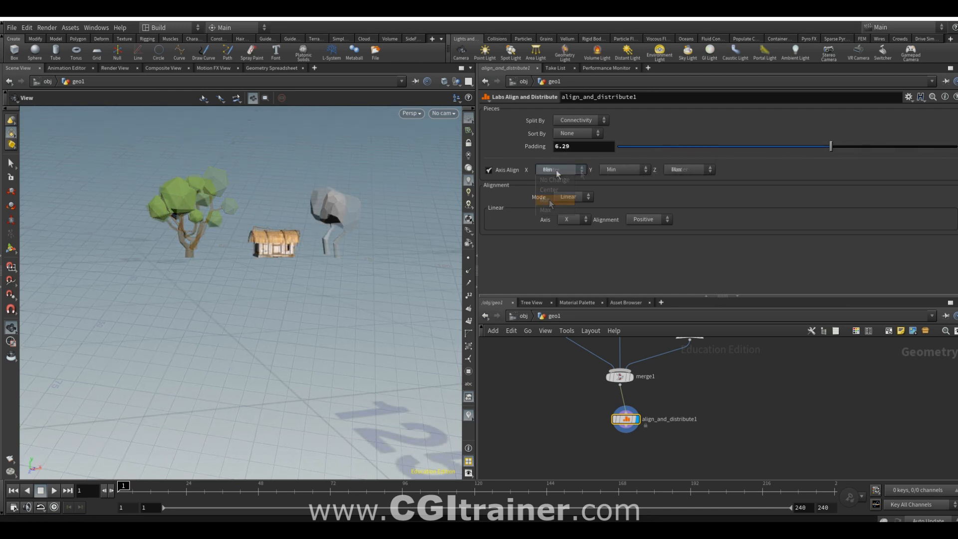
click(619, 169)
click(621, 171)
click(675, 171)
click(675, 171)
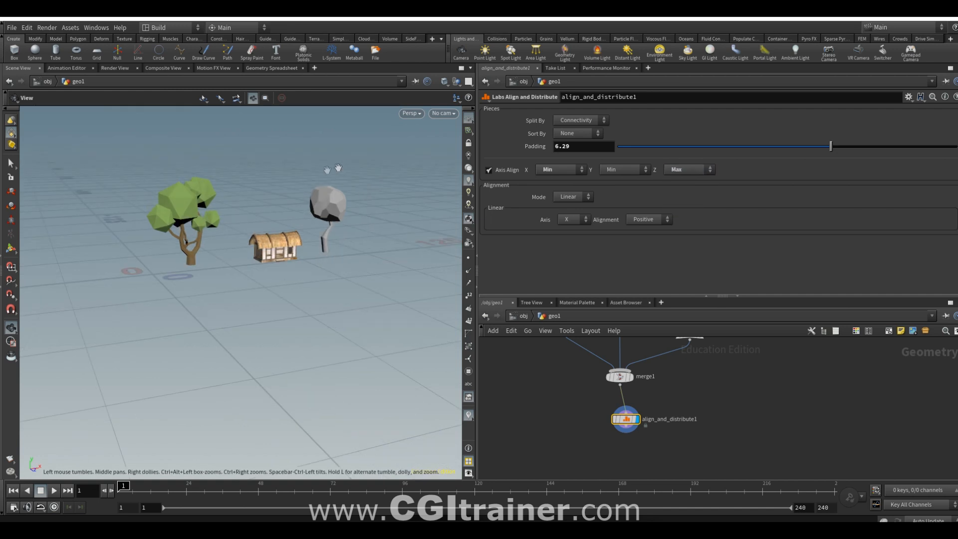
click(620, 170)
click(619, 179)
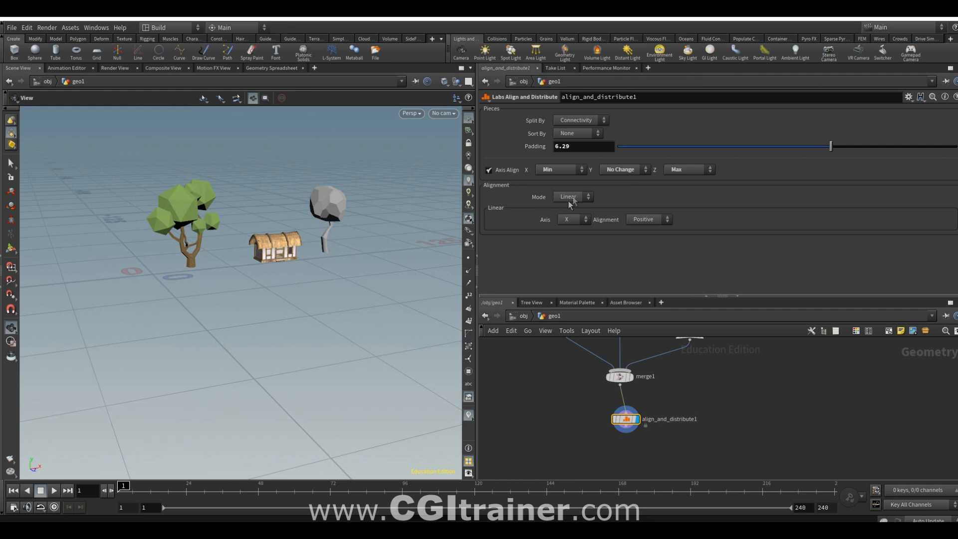
Step: Try distributing the models along the Y and Z axes, and return the linear axis to X
click(571, 219)
click(571, 239)
click(568, 220)
click(564, 249)
click(571, 219)
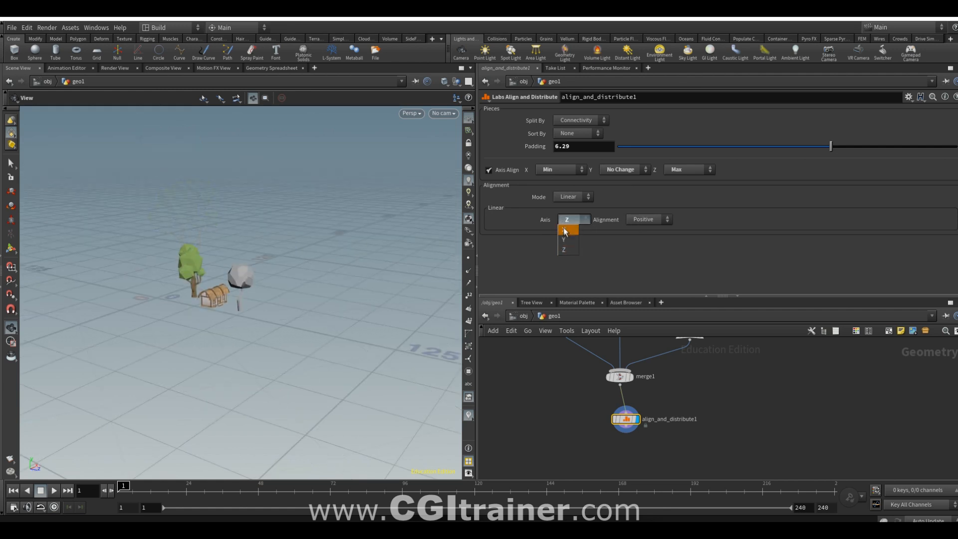
click(565, 229)
click(566, 220)
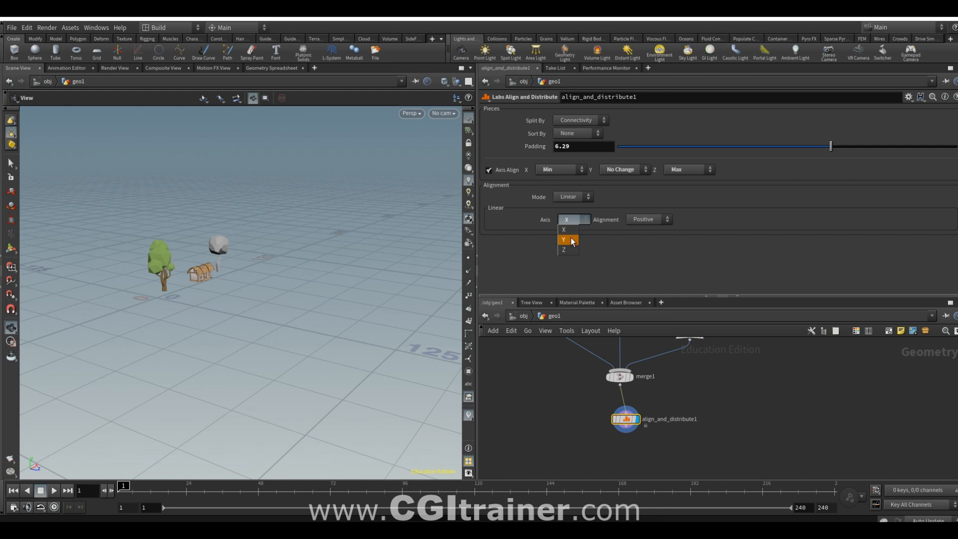
click(571, 238)
click(572, 219)
click(573, 230)
Step: Try the Negative and Center linear alignments, and return the alignment to Positive
click(648, 219)
click(644, 246)
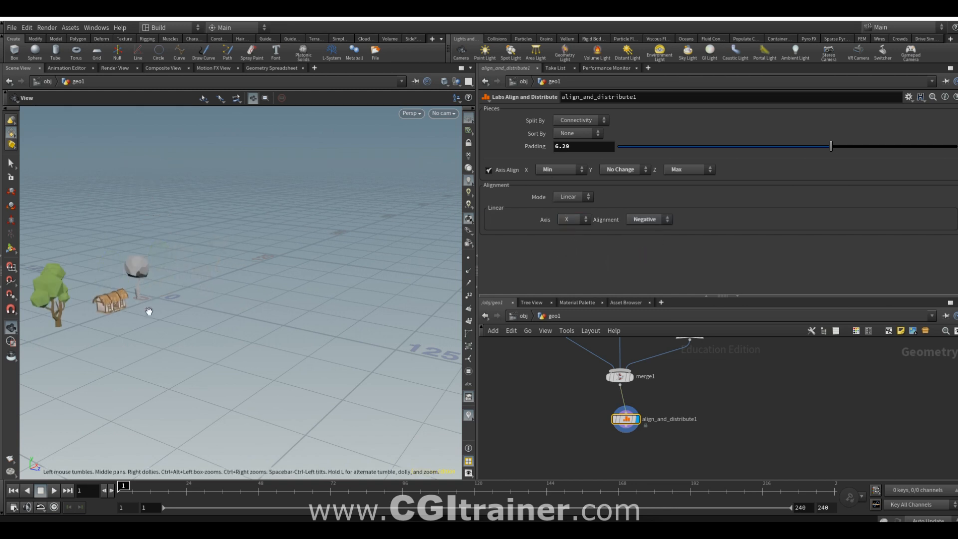
click(648, 220)
click(643, 240)
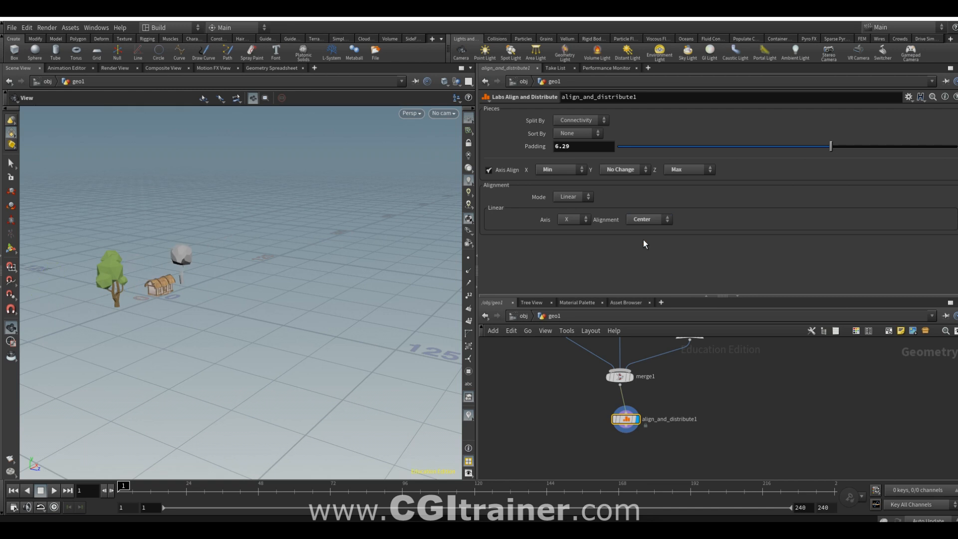
click(647, 220)
click(644, 231)
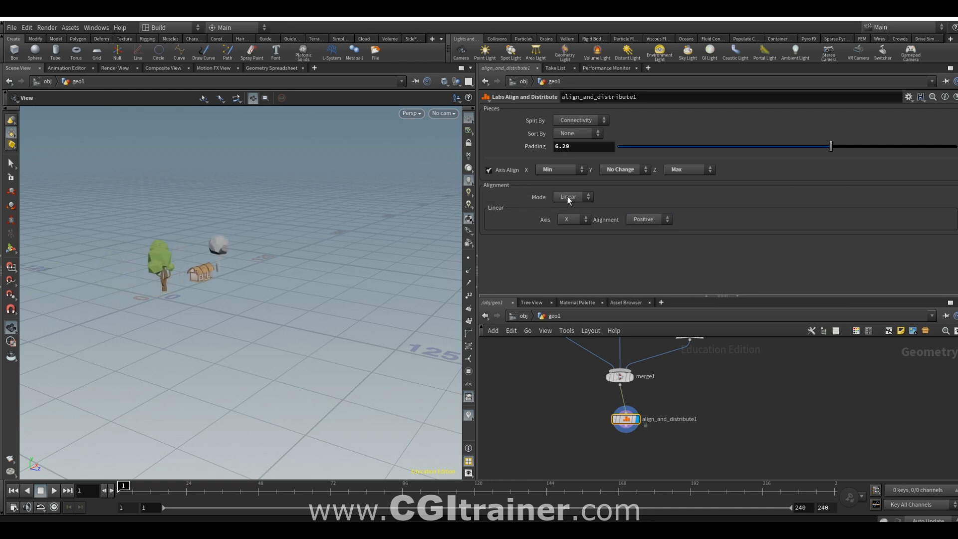
Step: Switch the alignment mode to Grid, try the other grid planes, and return the grid axis to ZX Plane
click(568, 218)
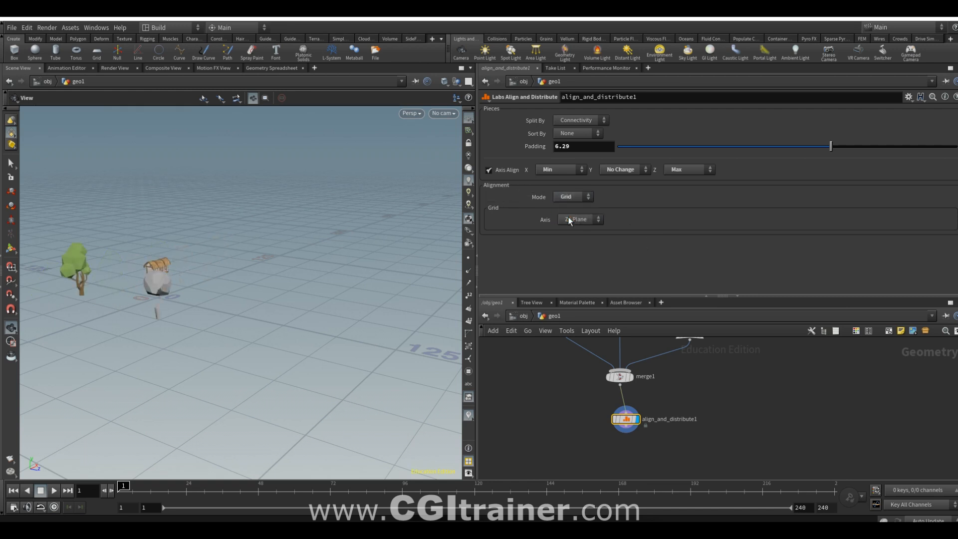
click(569, 218)
click(584, 232)
drag(389, 266, 280, 265)
click(569, 218)
click(575, 250)
drag(349, 280, 240, 272)
click(574, 220)
click(583, 231)
click(579, 220)
click(579, 241)
drag(215, 319, 200, 282)
click(575, 219)
click(575, 250)
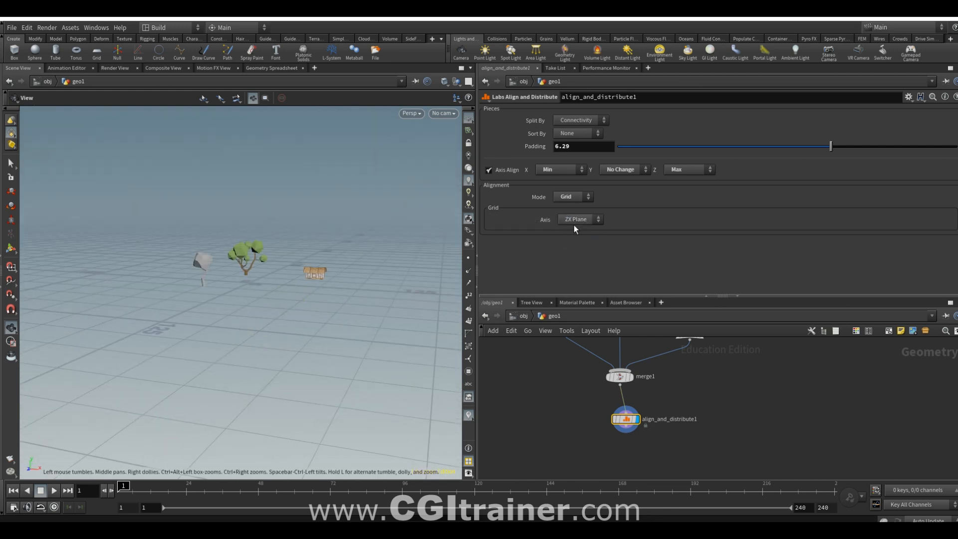
Step: Insert a Copy and Transform node between merge1 and align_and_distribute1 and increase its total number of copies
drag(591, 412, 587, 397)
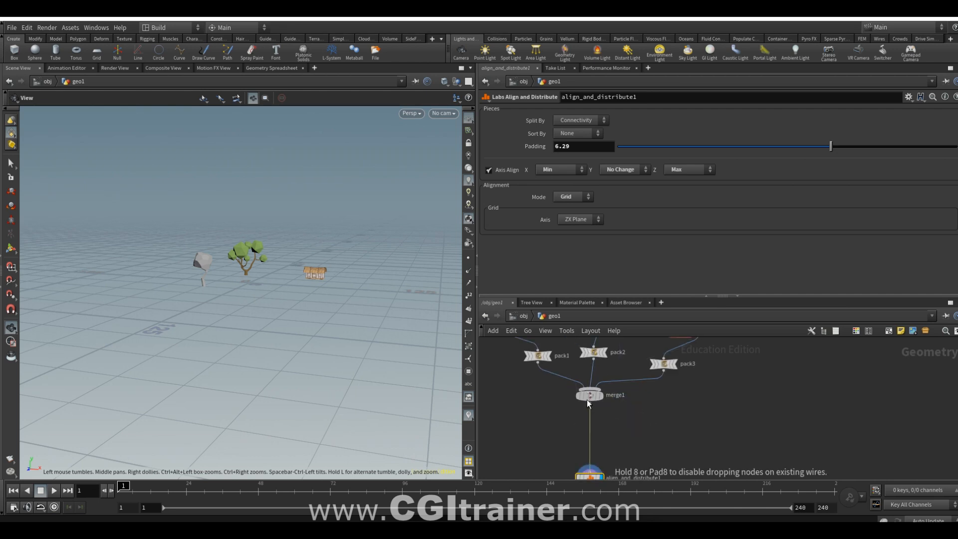
middle_drag(632, 404, 626, 380)
key(Tab)
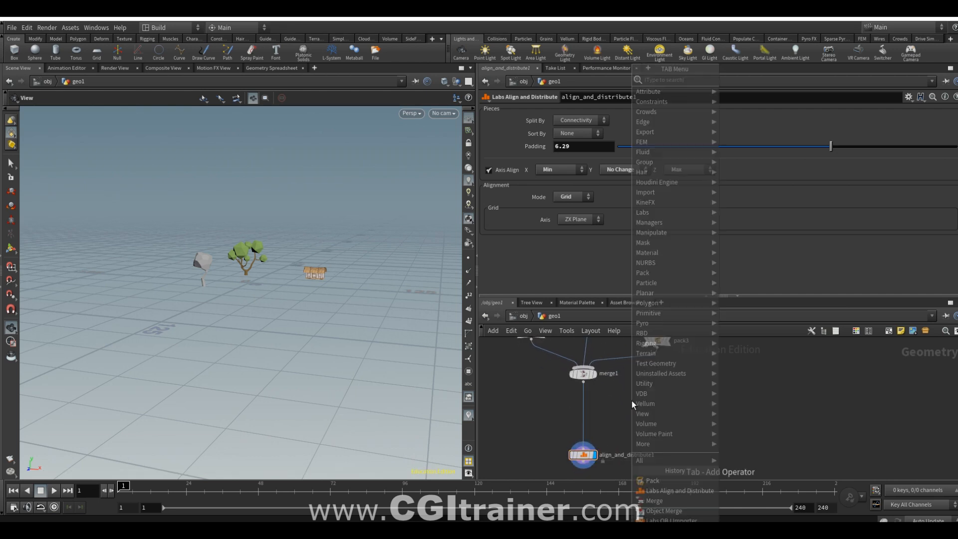
text(cop)
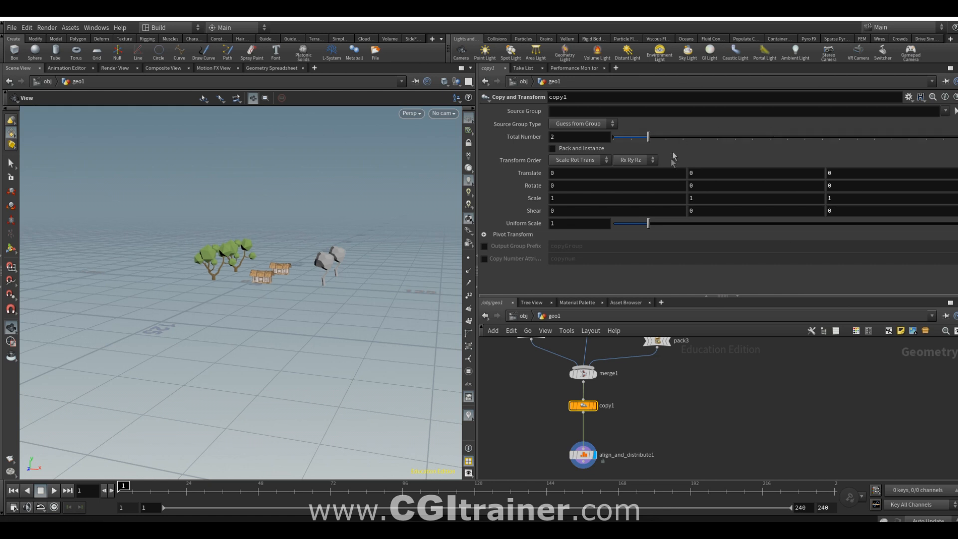
drag(584, 457, 586, 447)
drag(648, 132, 822, 131)
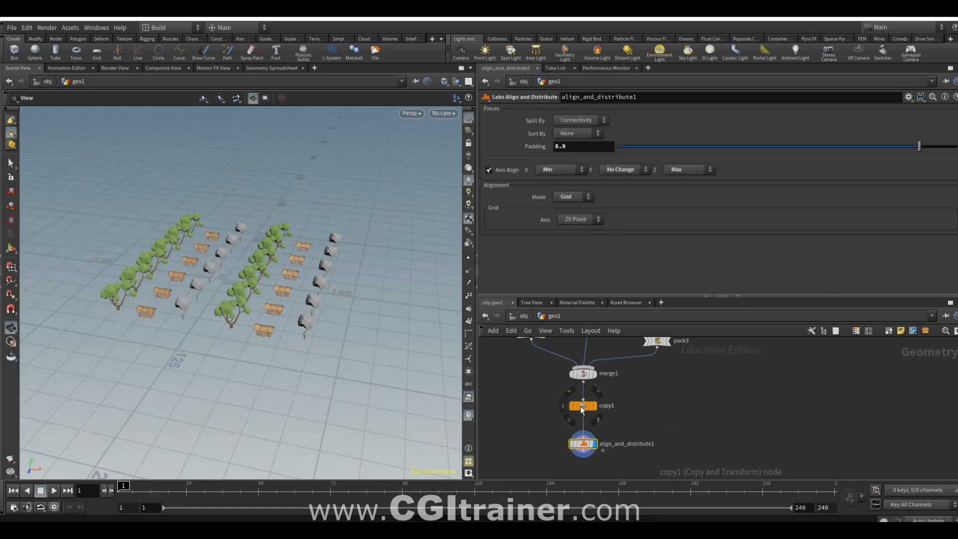
Step: Set the Padding of the Align and Distribute node to 5.76 and switch its alignment mode to Linear
click(587, 406)
middle_drag(697, 185, 380, 206)
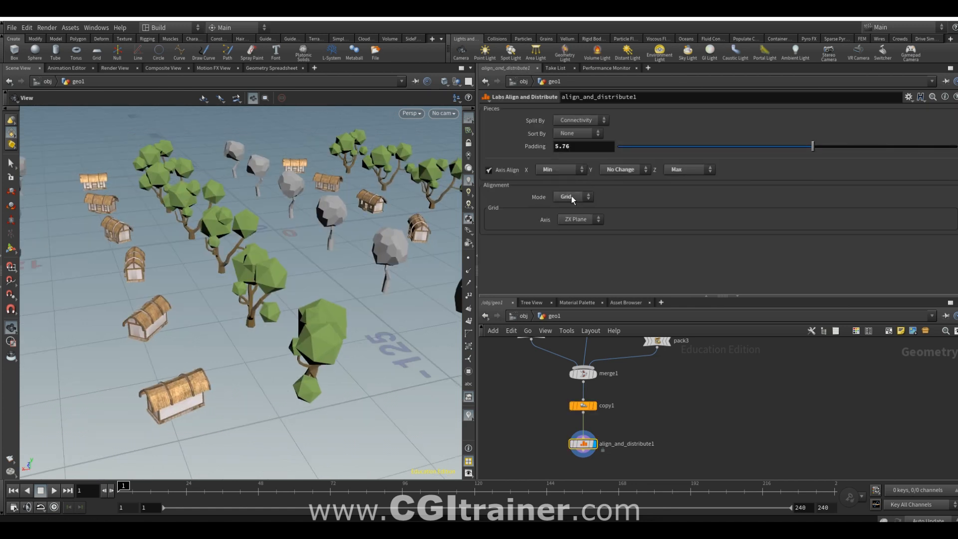
click(571, 195)
click(571, 205)
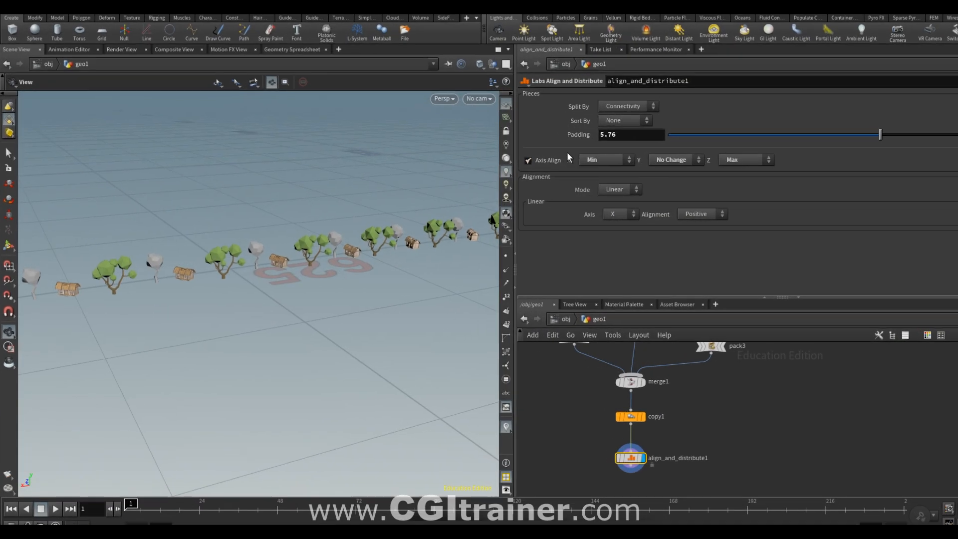